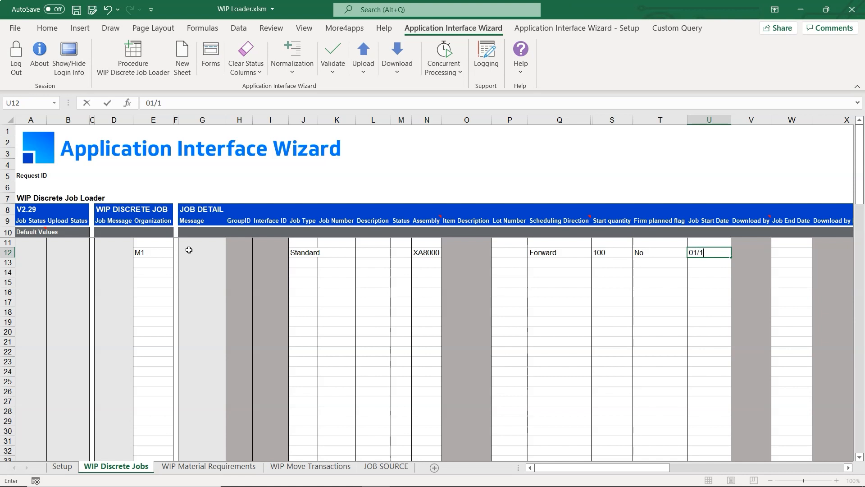
- Enter 01/12/2021 as the Job Start Date in row 12
type("1")
key("Tab")
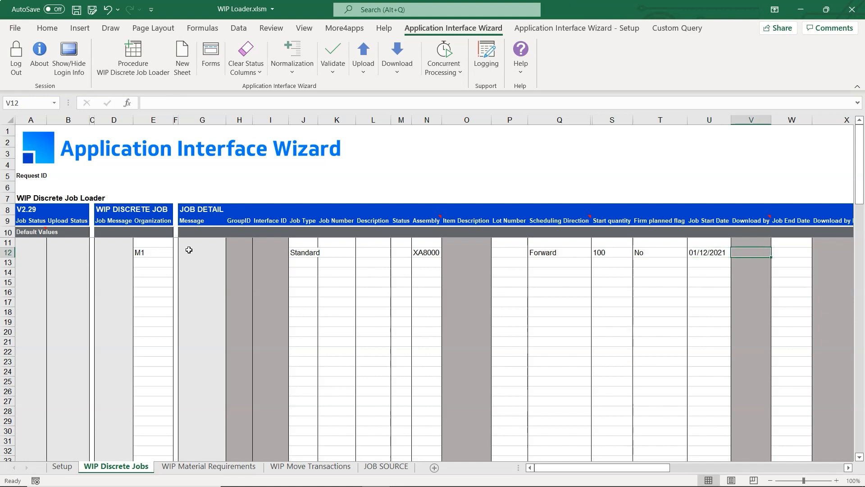
- Fill the Default Values row with Job Type Standard, Description "More4apps WIP Mass Load" and Status Unreleased
left_click(296, 234)
type("Standard")
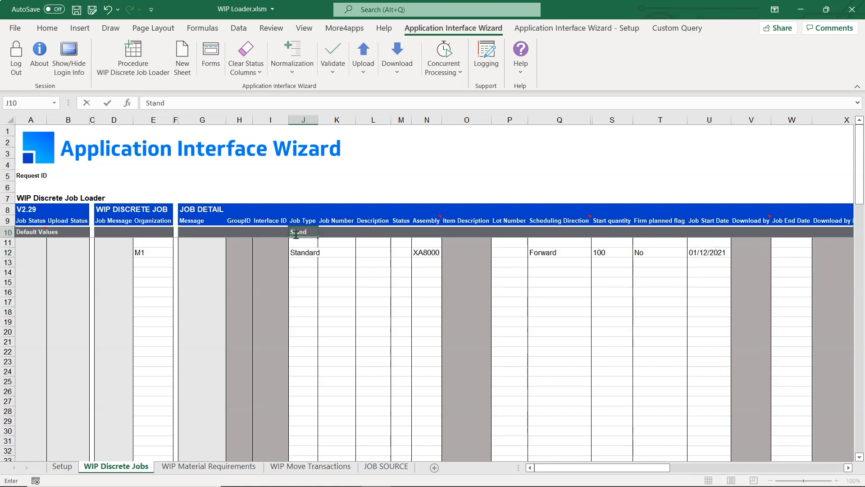
key("Tab")
key("Tab")
type("Mor")
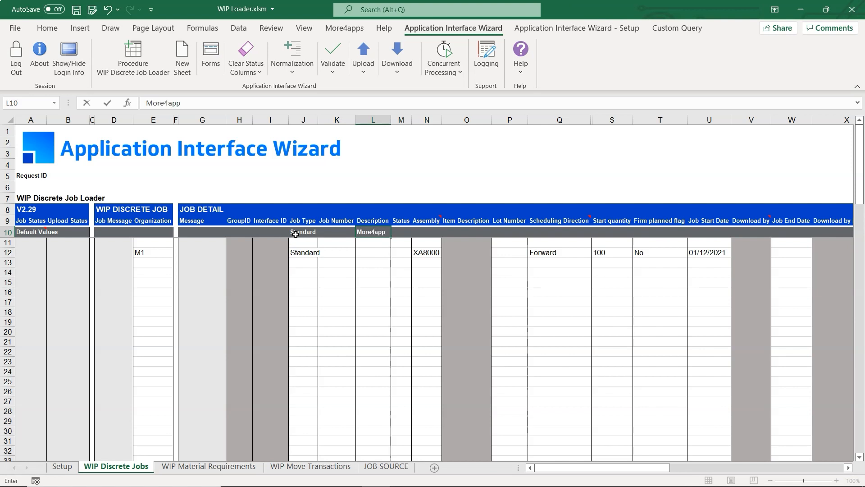
type("e4apps WIP Mass Load")
key("Tab")
type("Unreleas")
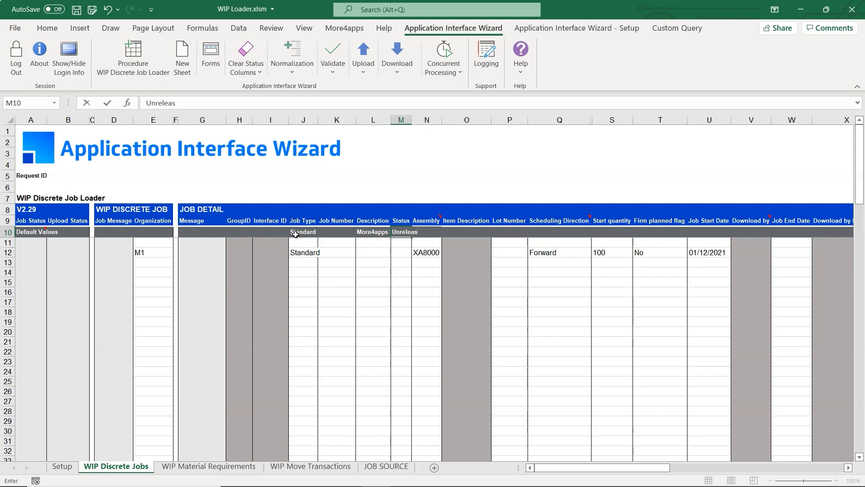
type("ed")
- Set the default Job Start Date to the formula =TODAY()-DAY(TODAY())+1
key("Tab")
key("Tab")
key("Tab")
key("Tab")
key("Tab")
key("Tab")
key("Tab")
type("=TODAY()-DAY(TODAY())+1")
key("Tab")
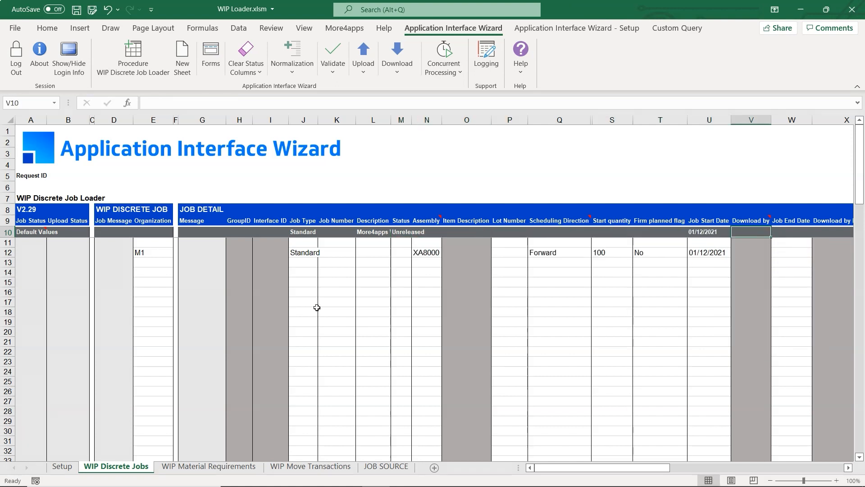
- Set the default Explode Materials to Yes, Class to Discrete and Completion subinventory to FGI
key("Tab")
key("Tab")
key("Tab")
type("Yes")
key("Tab")
key("Tab")
key("Tab")
key("Tab")
key("Tab")
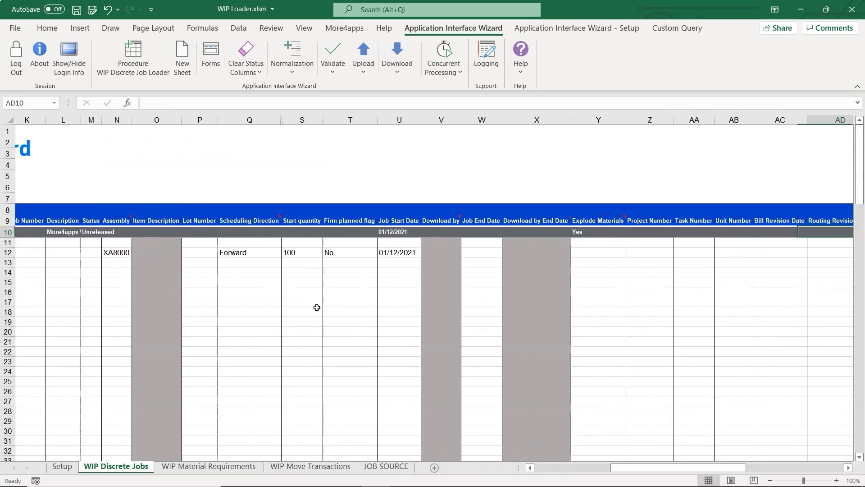
key("Tab")
type("Discrete")
key("Tab")
key("Tab")
key("Tab")
type("F")
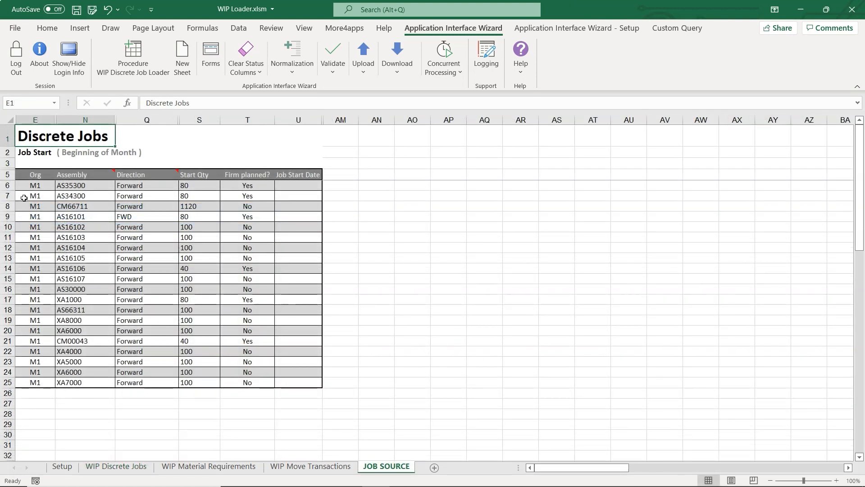
- Copy rows 6 to 25 of the JOB SOURCE sheet and paste them as values into WIP Discrete Jobs from row 14
left_click_drag(8, 185, 8, 382)
key("ctrl+c")
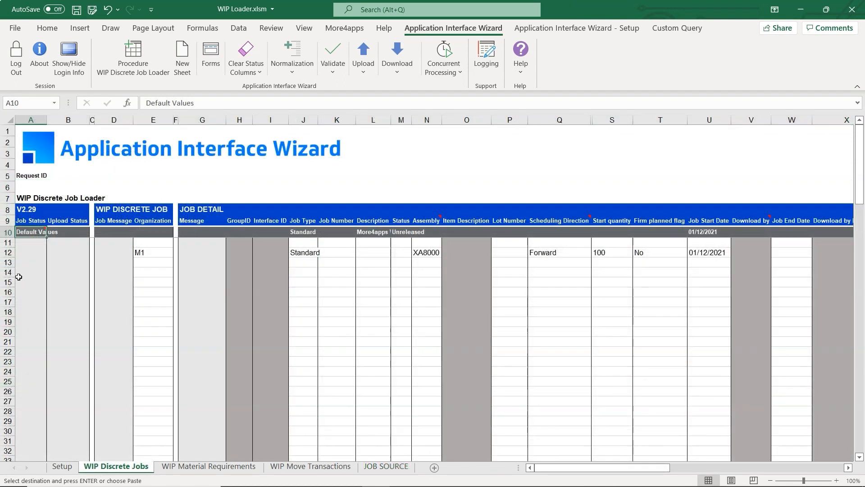
right_click(6, 272)
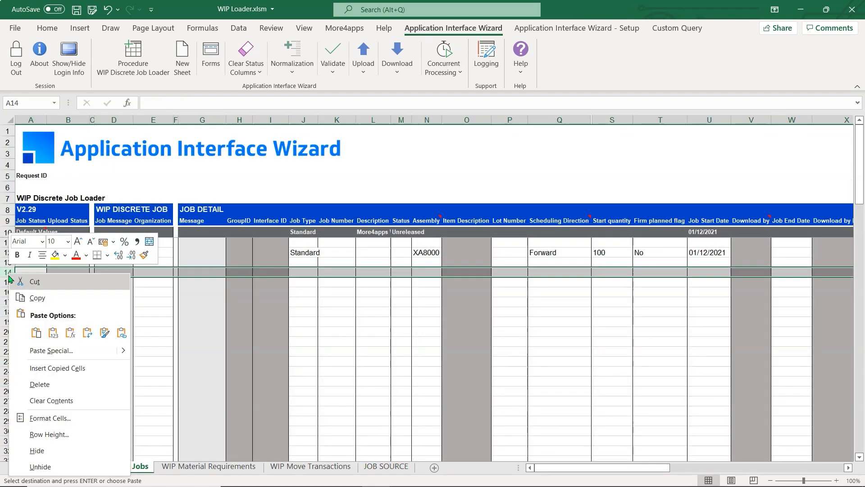
left_click(49, 334)
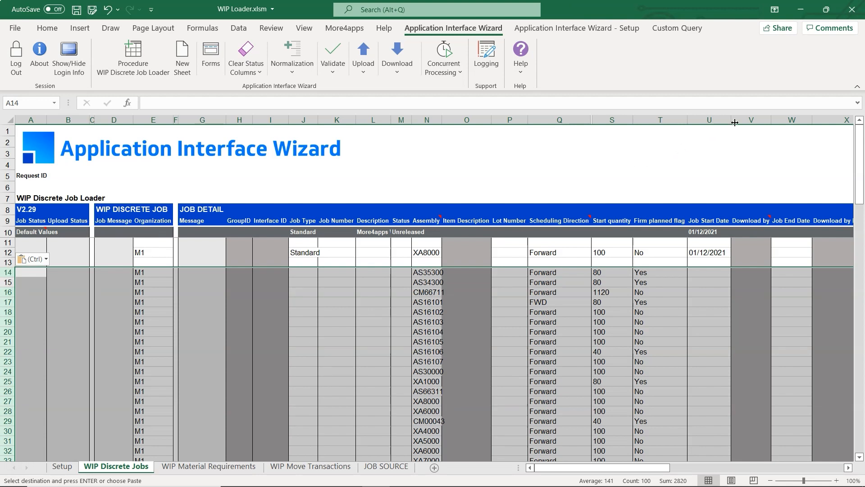
- Delete the Download by Start Date and Download by End Date columns, V and X
left_click(750, 120)
left_click(834, 119, "ctrl")
right_click(752, 121)
left_click(783, 232)
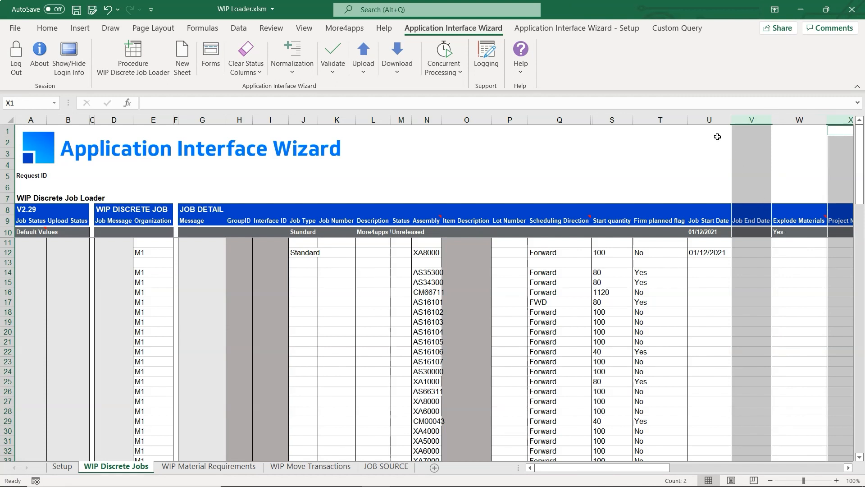
- Move the Job Start Date and Job End Date columns to just before the Lot Number column
left_click_drag(709, 121, 740, 120)
right_click(740, 121)
left_click(763, 131)
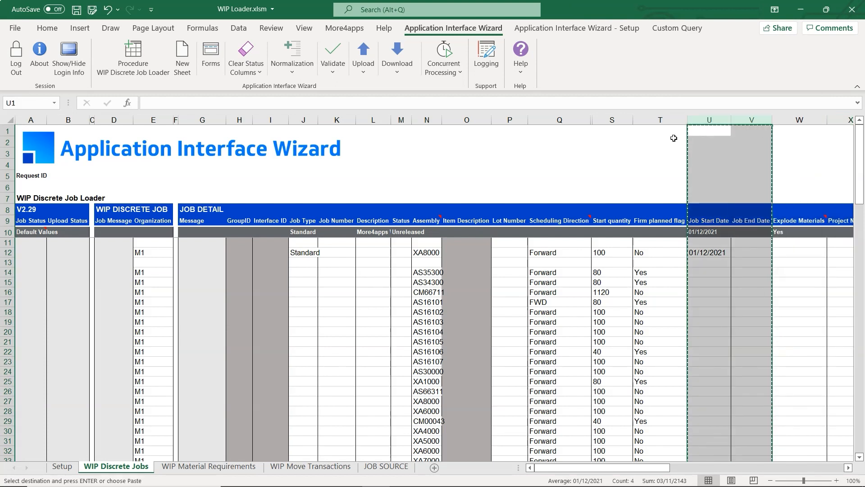
left_click(510, 120)
right_click(517, 120)
left_click(545, 219)
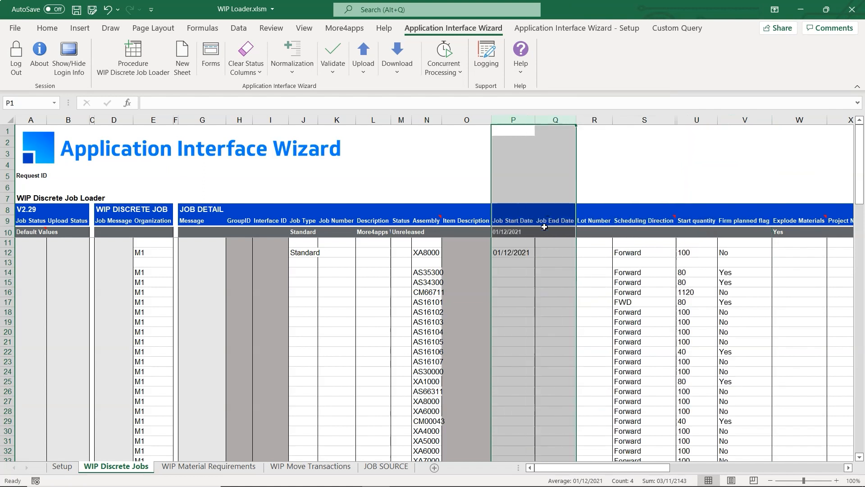
- Upload all rows of the WIP Discrete Jobs sheet and close the processing window
left_click(515, 252)
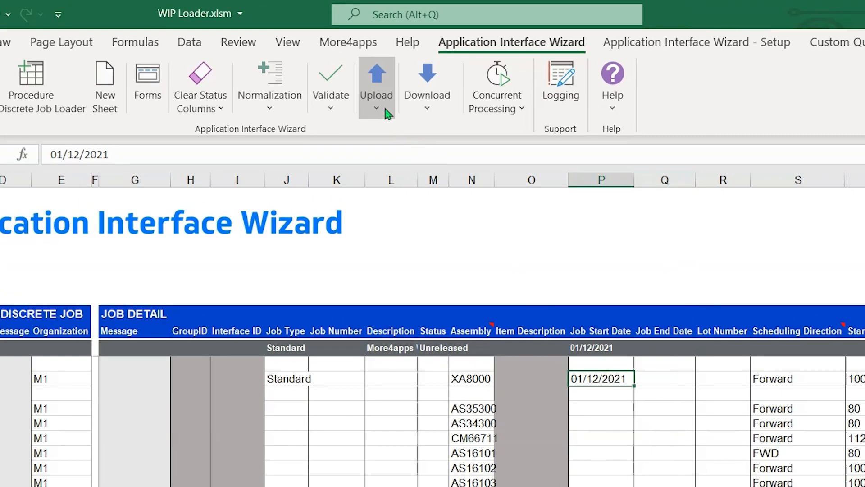
left_click(385, 109)
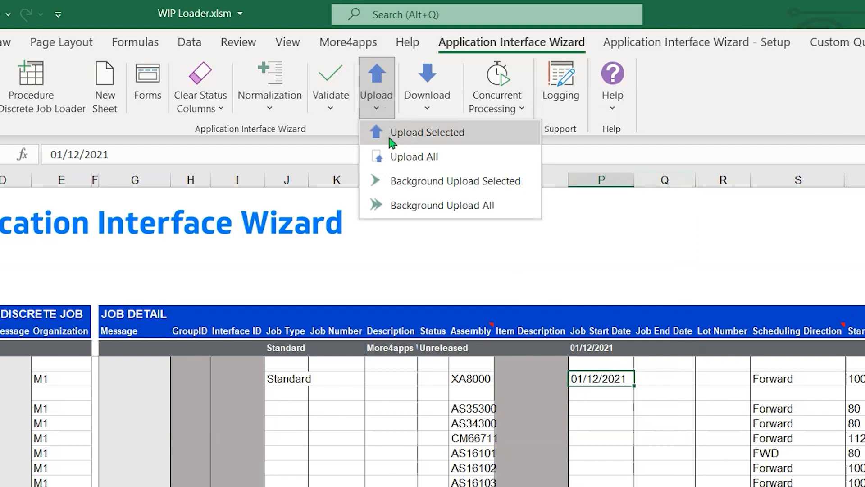
left_click(397, 157)
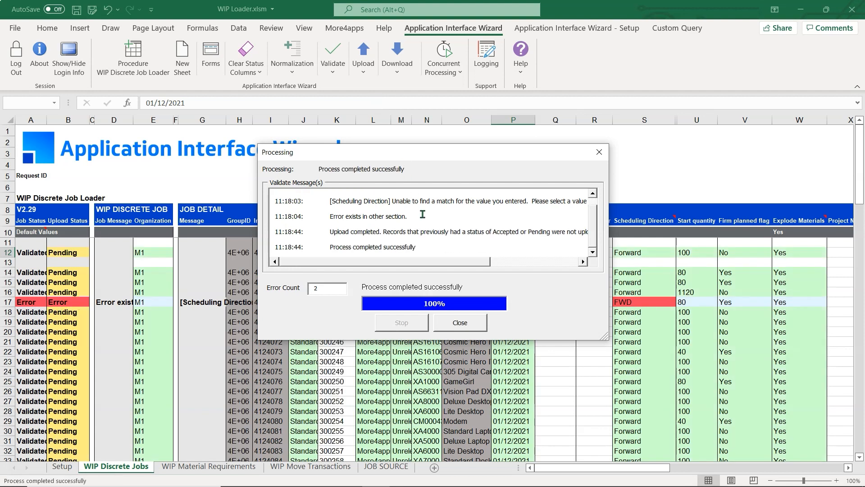
left_click(460, 322)
- Check the error message in row 17 and correct its Scheduling Direction to Forward through the job detail form
left_click(207, 302)
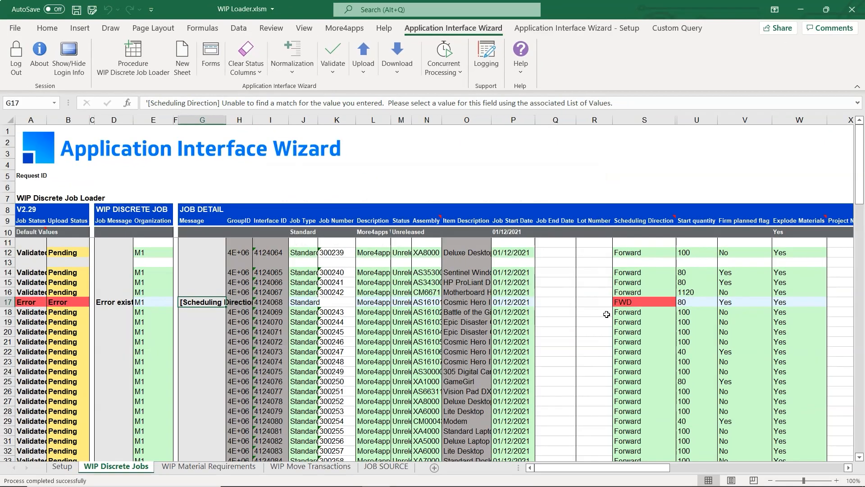
left_click(626, 303)
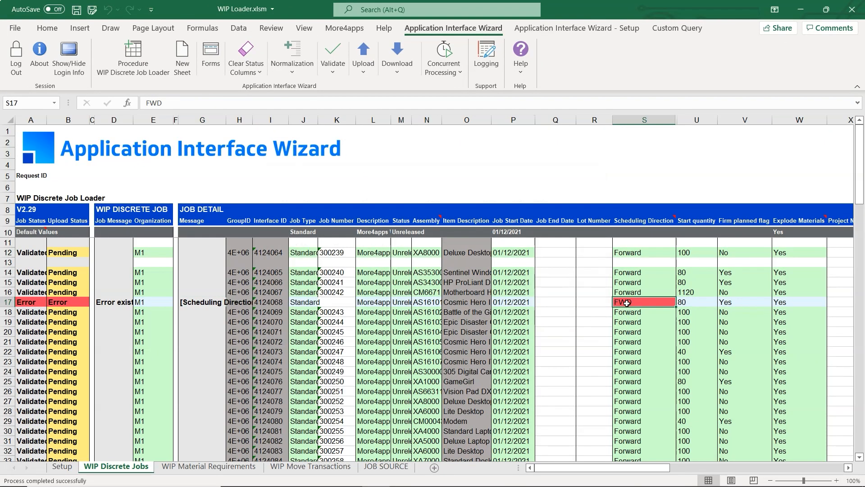
left_click_drag(631, 293, 628, 303)
left_click(628, 302)
double_click(627, 302)
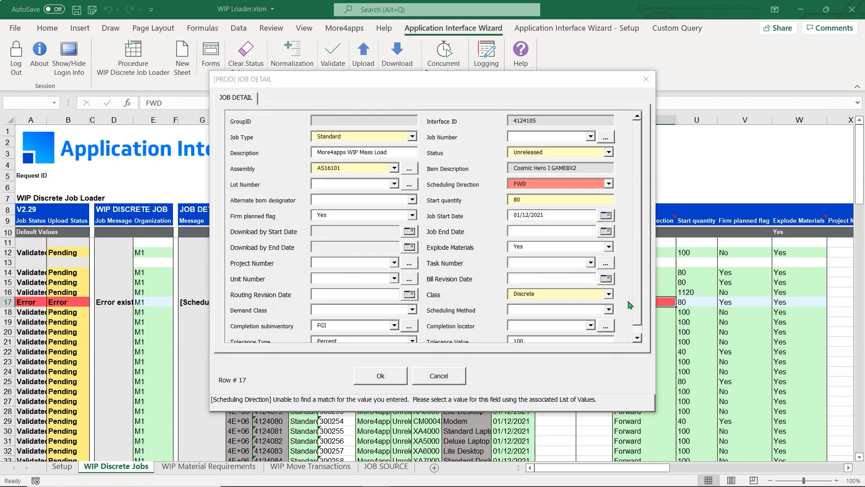
left_click(611, 184)
left_click(603, 193)
left_click(387, 376)
- Upload the corrected row 17 and refresh the concurrent status of the uploaded jobs
left_click(363, 53)
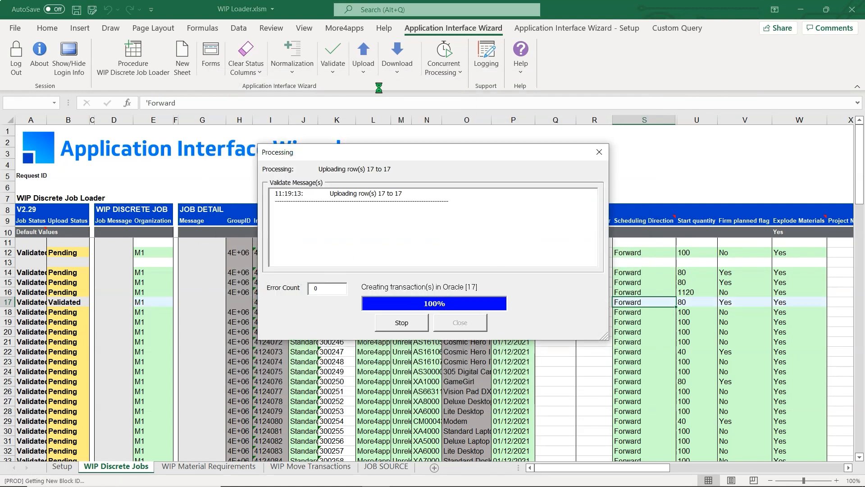
left_click(479, 325)
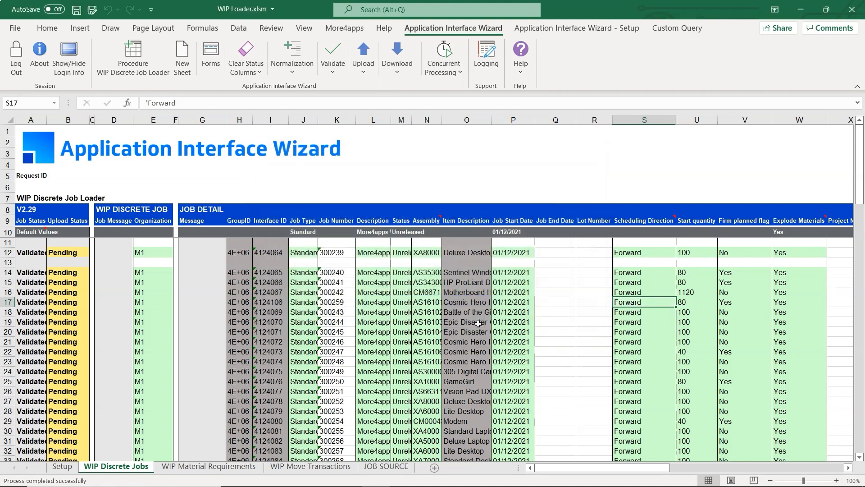
left_click(465, 73)
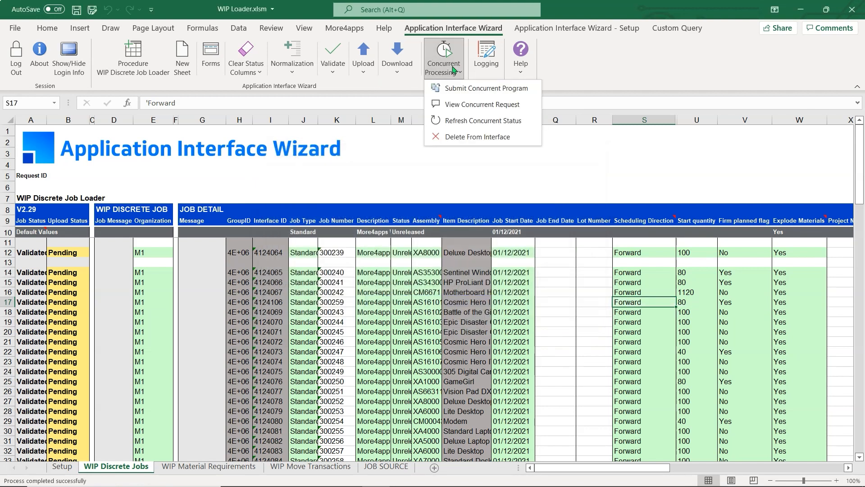
left_click(464, 121)
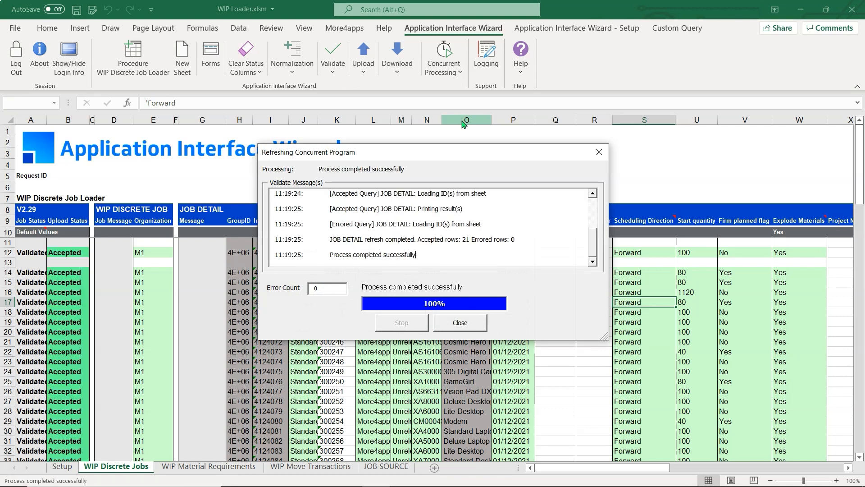
left_click(466, 320)
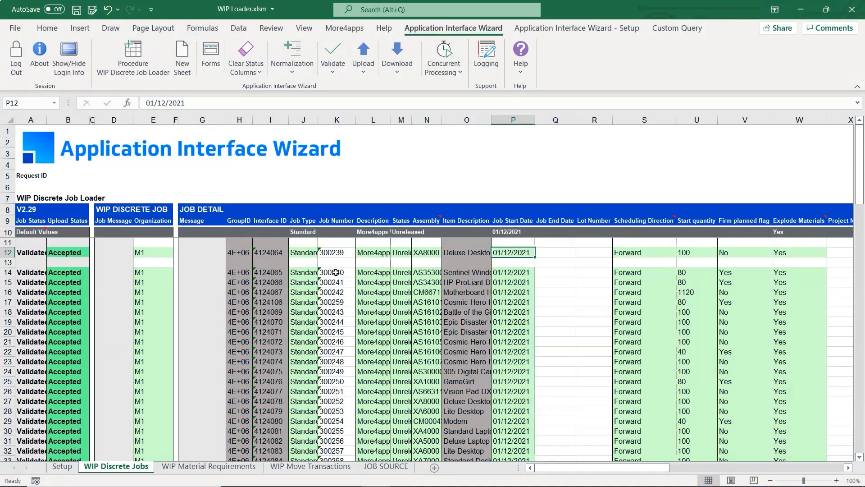
- Copy the job numbers in K14:K33 and paste them into the Job Number column from row 36
left_click_drag(337, 272, 326, 439)
key("ctrl+c")
scroll(334, 446, "down", 2)
right_click(338, 431)
left_click(383, 173)
scroll(383, 174, "down", 4)
scroll(383, 174, "down", 2)
- Download the discrete job details for the job numbers pasted in rows 36 to 55
left_click(397, 67)
left_click(408, 103)
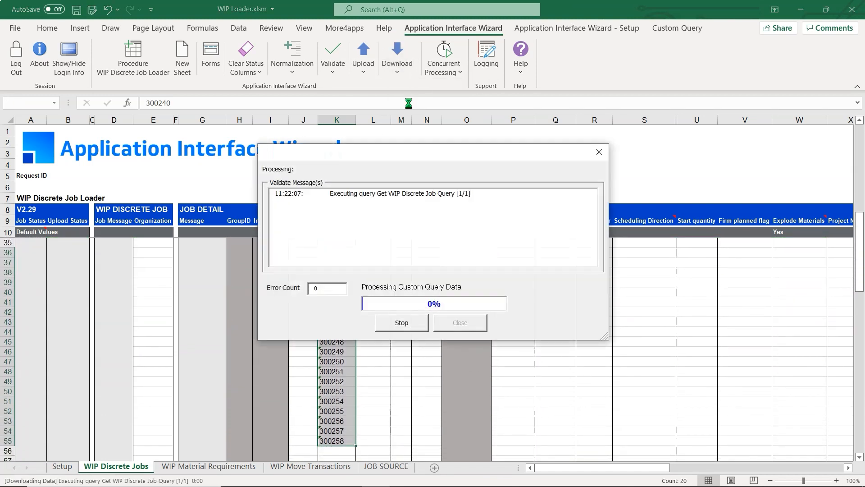
left_click(418, 296)
mouse_move(570, 469)
left_mouse_down()
mouse_move(604, 468)
mouse_move(557, 471)
left_mouse_up()
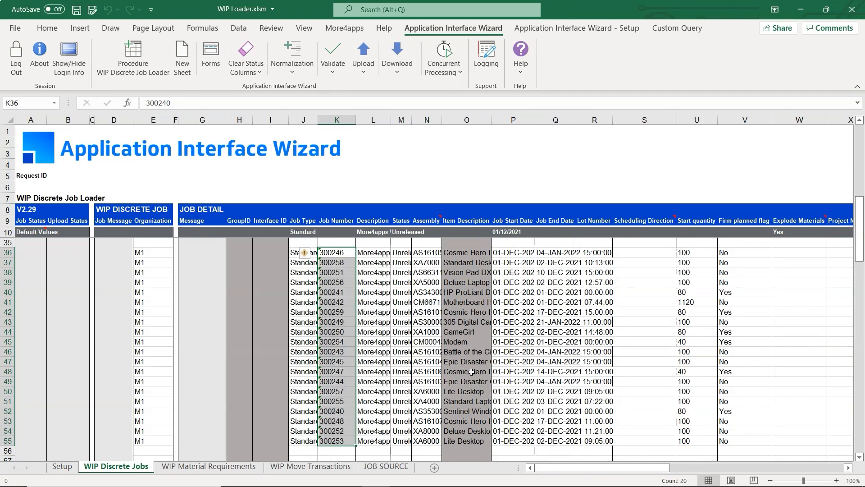
- Set the Status to Released for all downloaded jobs in rows 36 to 55
left_click(404, 253)
type("Released")
key("Return")
left_click_drag(404, 253, 404, 441)
key("ctrl+d")
- Upload the selected rows 36 to 55 and refresh their concurrent status
left_click(358, 75)
left_click(373, 88)
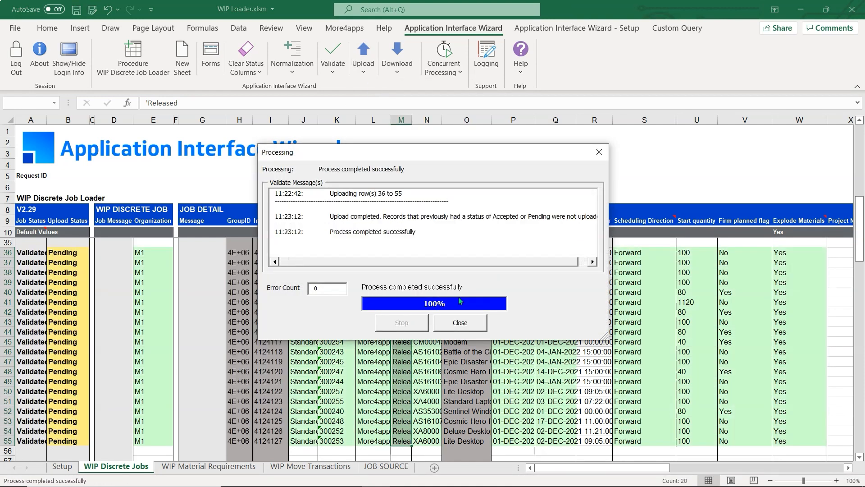
left_click(460, 322)
left_click(444, 63)
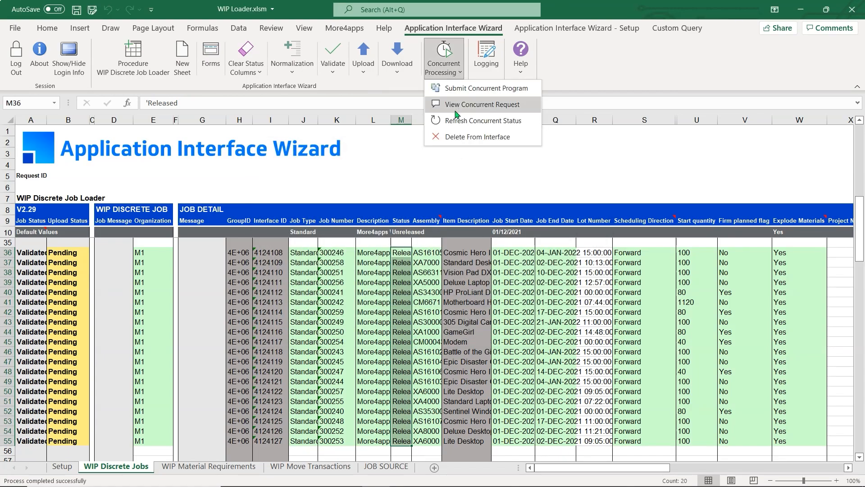
left_click(456, 118)
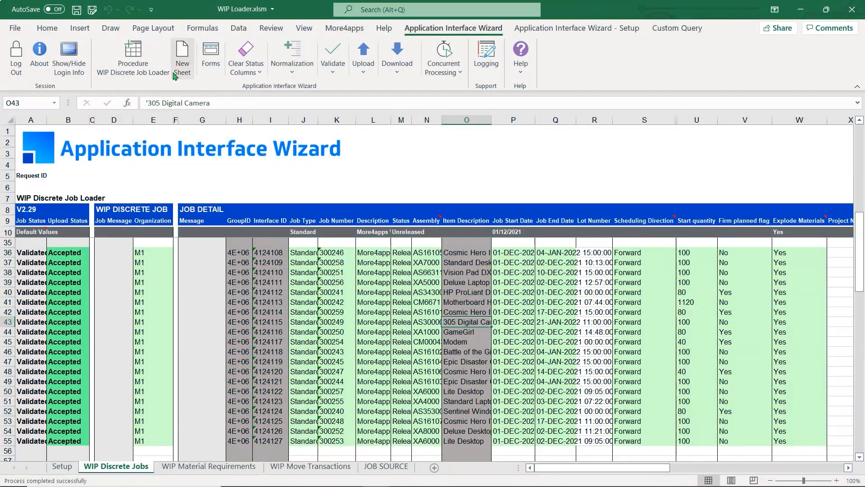
- Switch the loader template from WIP Discrete Job Loader to WIP Material Requirements
left_click(175, 76)
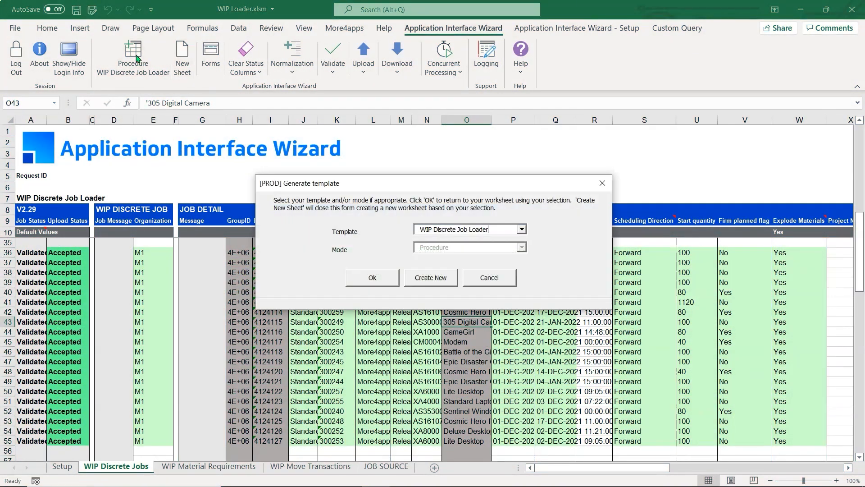
left_click(522, 230)
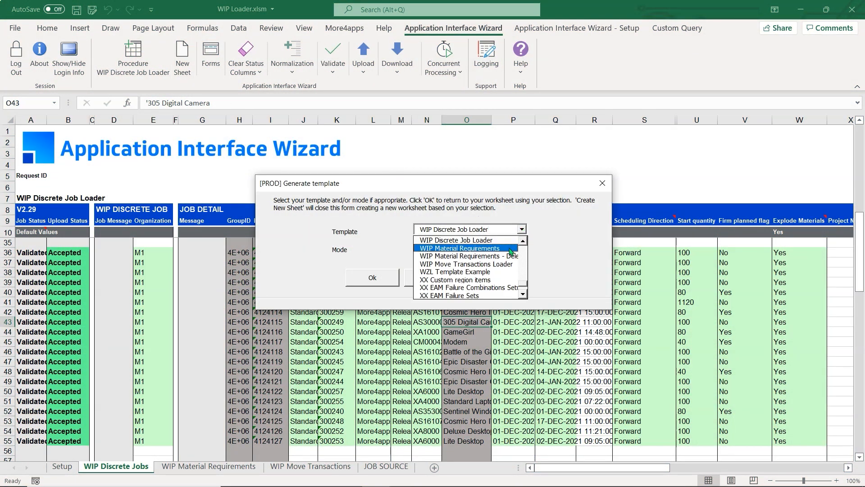
left_click(514, 247)
left_click(373, 277)
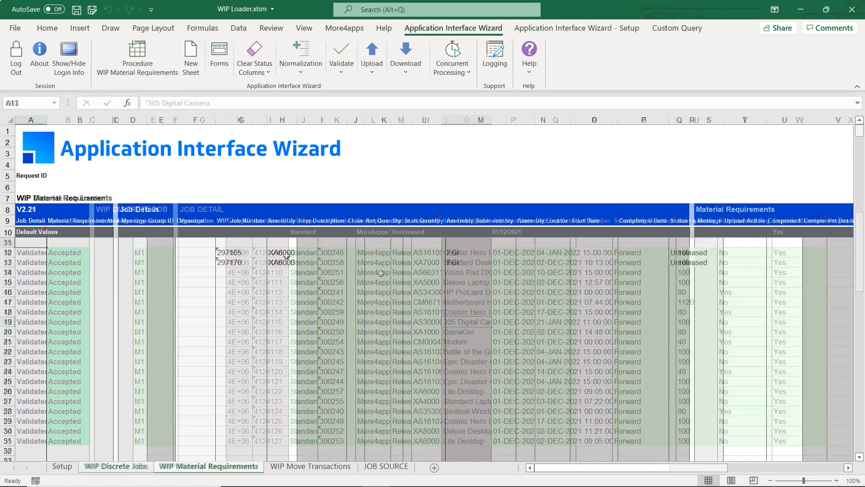
- Download the material requirements for the two XA6000 jobs in rows 12 and 13
left_click_drag(281, 252, 286, 259)
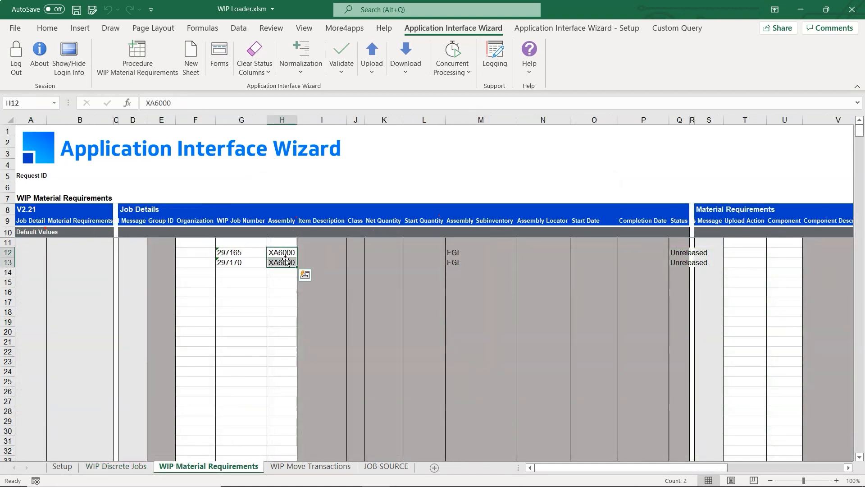
left_click(405, 63)
left_click(408, 103)
left_click(438, 293)
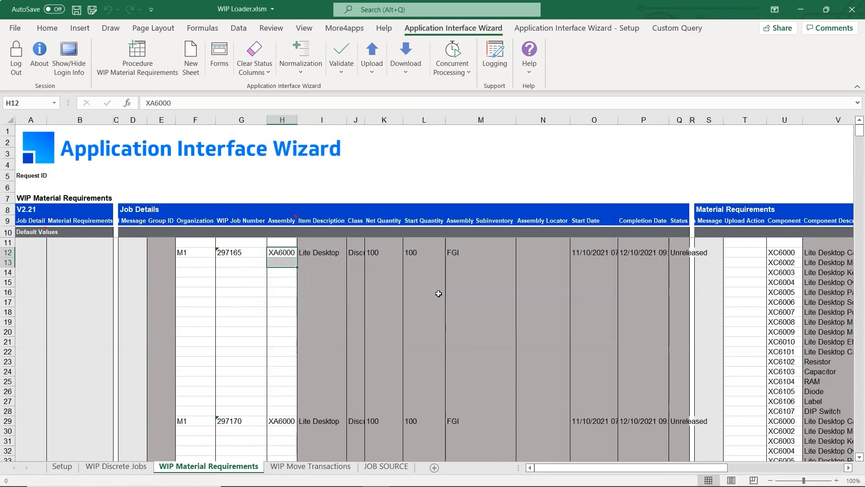
- Insert a new row 29 below the first job's DIP Switch component with Upload Action Add and Component CM07939
left_click_drag(678, 466, 726, 466)
right_click(8, 420)
left_click(27, 326)
left_click(427, 419)
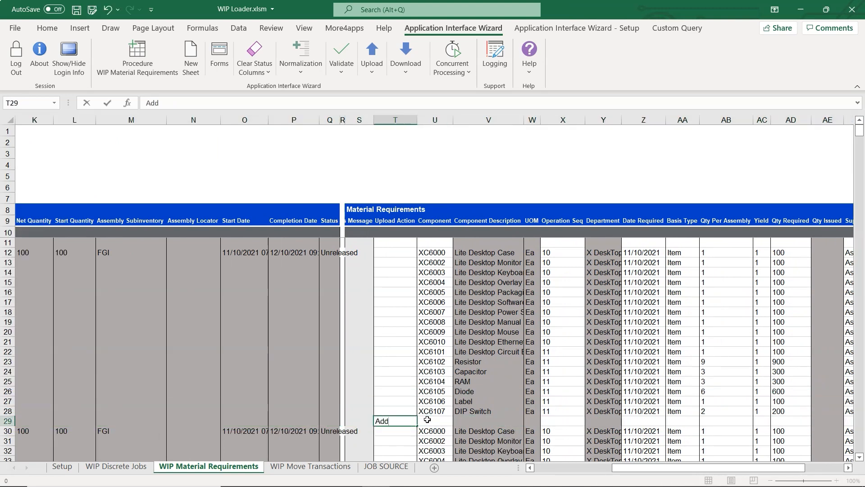
type("CM07939")
key("Tab")
key("Tab")
key("Tab")
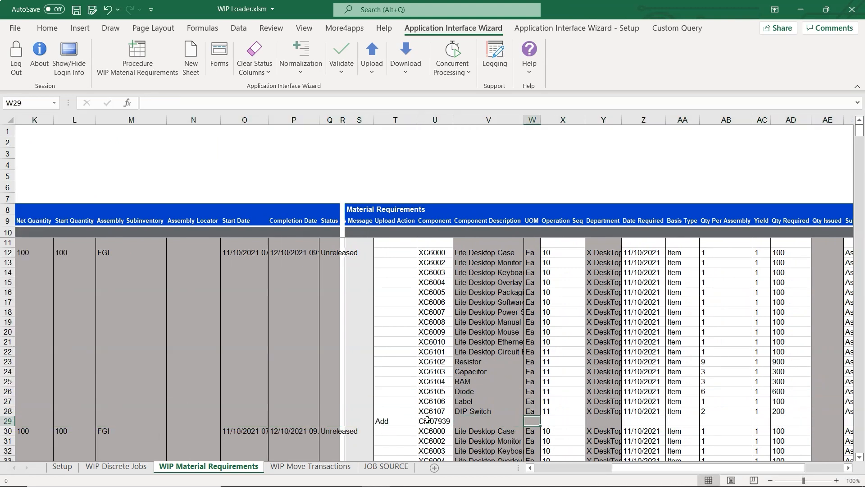
- Give the new component Operation Seq 11, Date Required 01/12/2021, Basis Type Item, Qty Per Assembly 2 and Yield 1
type("11")
key("Tab")
key("Tab")
type("01/12/2021")
key("Tab")
type("Item")
key("Tab")
type("2")
key("Tab")
type("1")
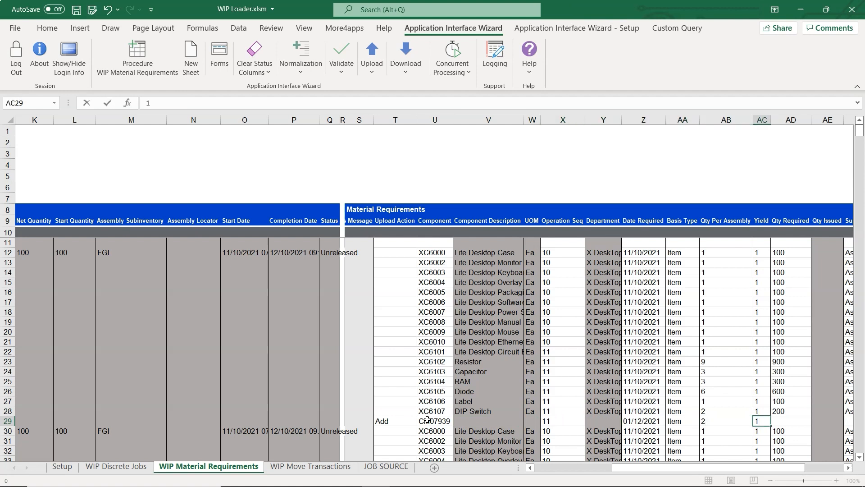
- Complete row 29 with Qty Required 200, Supply Type Push, Subinventory RIP and MRP Net Yes
type("\t200")
key("Tab")
key("Tab")
type("Push")
key("Tab")
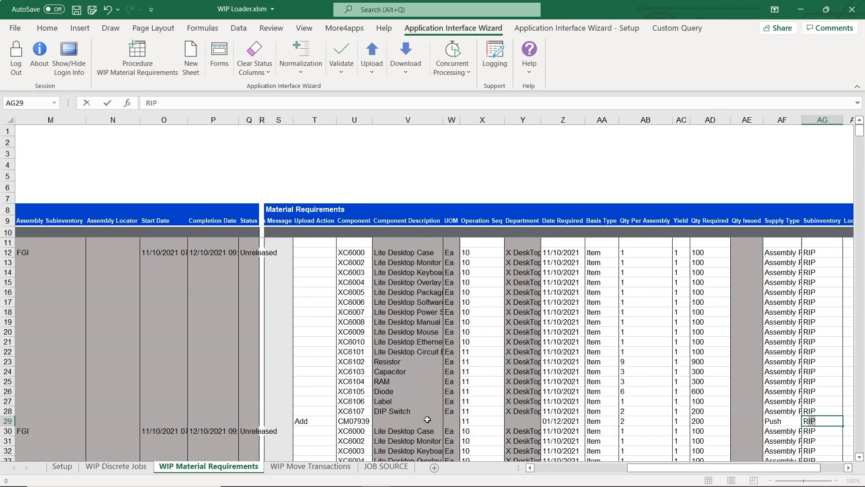
type("RIP")
key("Tab")
key("Tab")
key("Tab")
type("Yes")
- Copy the material requirement entry from row 29 into row 47 for the second job
left_click_drag(186, 422, 776, 423)
key("ctrl+c")
scroll(219, 378, "down", 5)
left_click(193, 448)
key("ctrl+v")
scroll(210, 373, "up", 3)
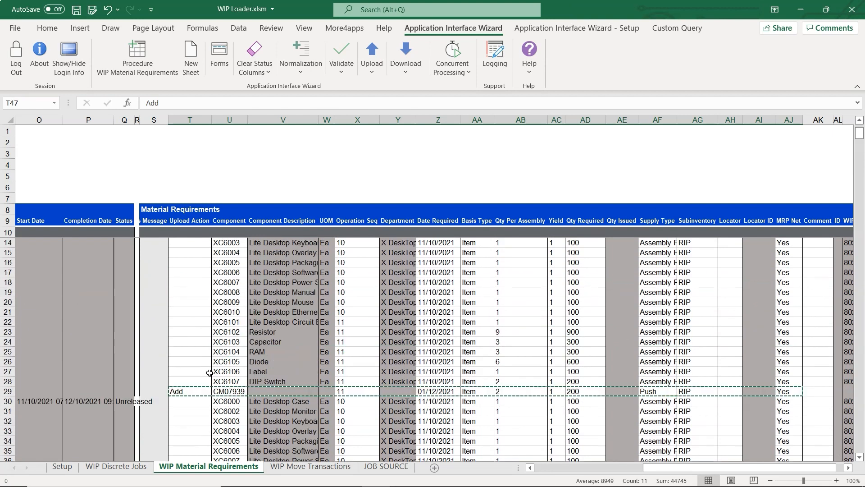
- Upload the material requirements in rows 12 to 47
scroll(210, 372, "up", 3)
left_click(372, 67)
left_click(387, 105)
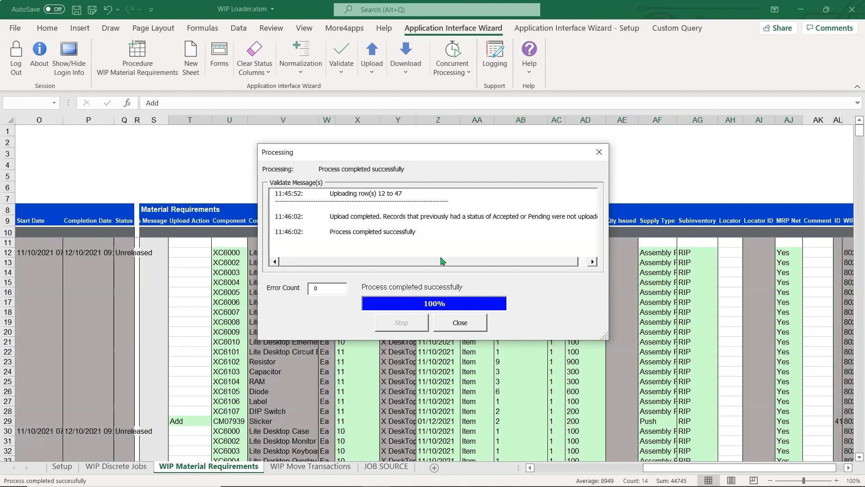
left_click(455, 321)
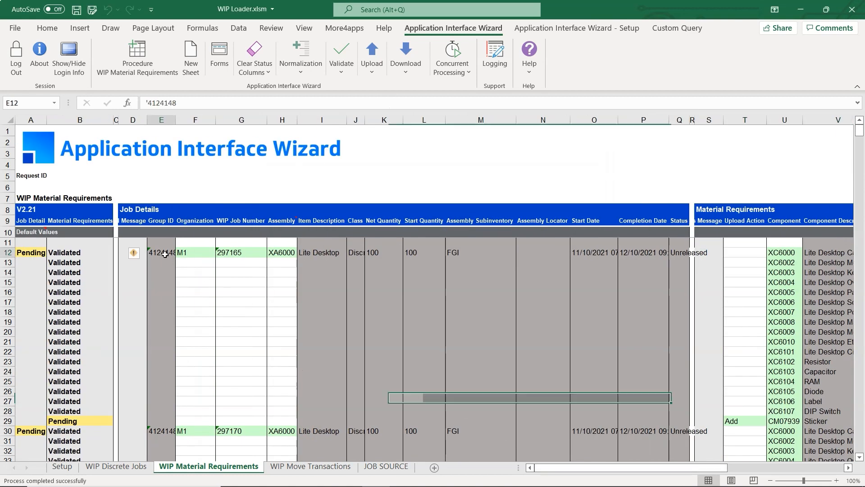
- Submit the WIP Mass Load concurrent program for Group ID 4124148
left_click(452, 55)
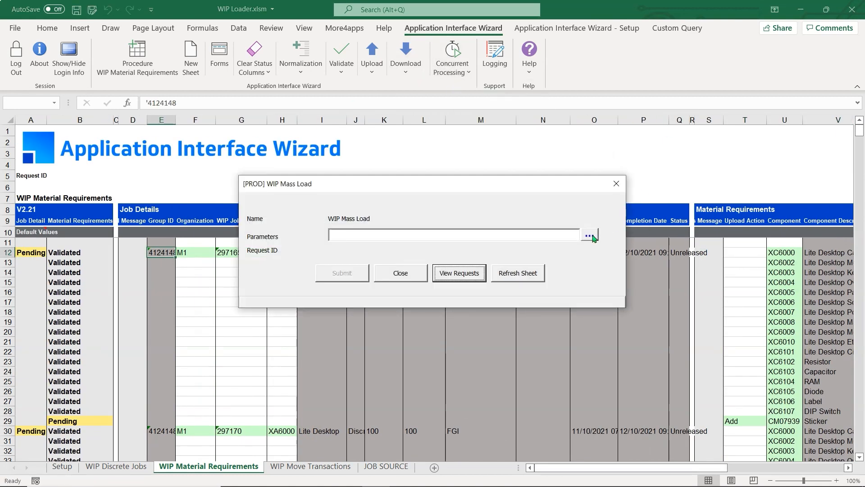
left_click(589, 236)
type("4124148")
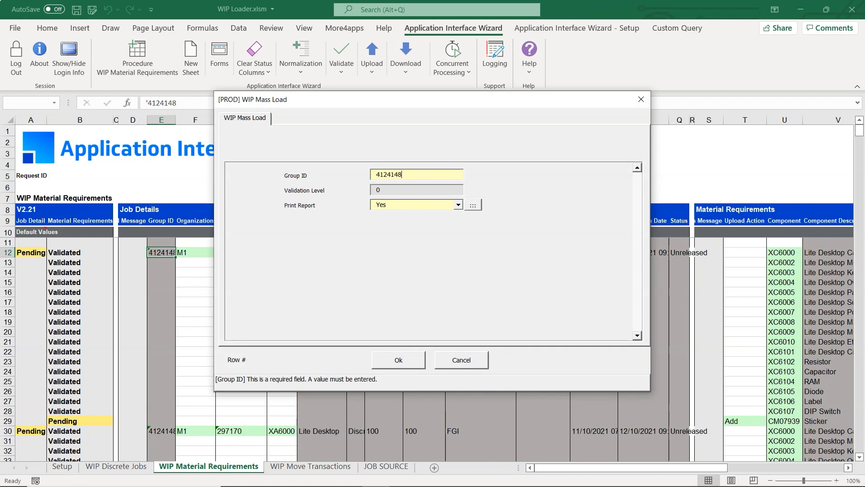
left_click(400, 359)
left_click(352, 279)
left_click(451, 290)
- Check the progress of the WIP Mass Load request and refresh the material requirement statuses in the sheet
left_click(463, 276)
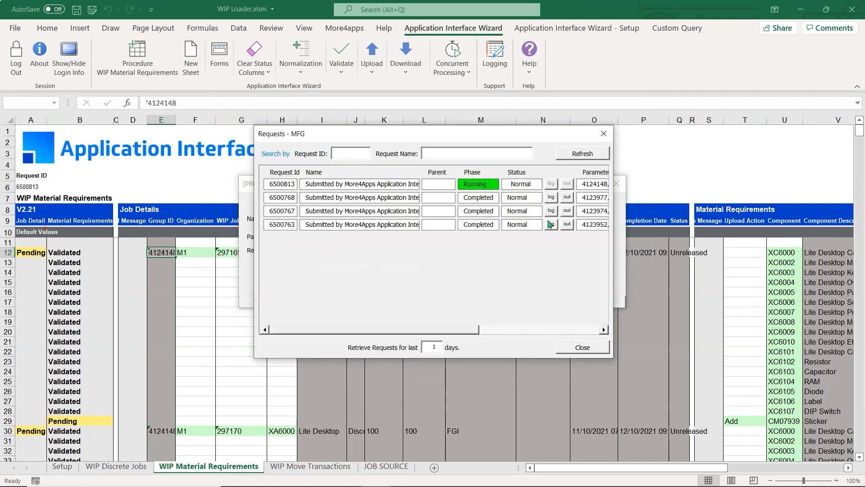
left_click(587, 157)
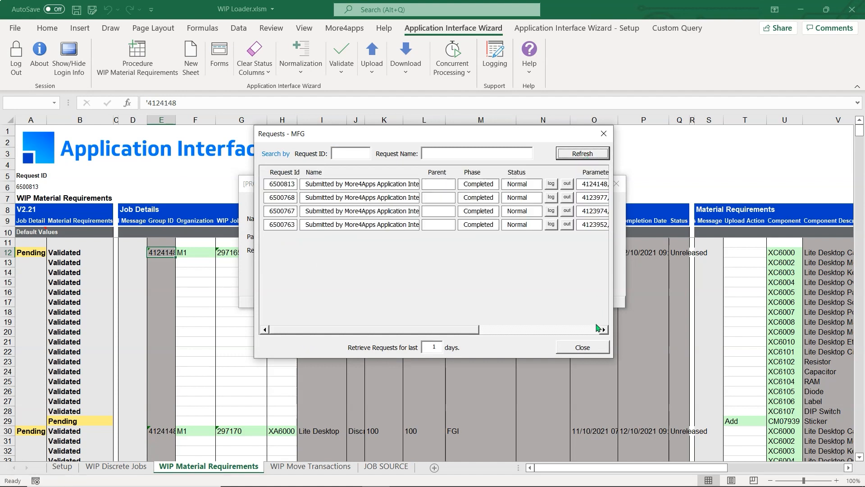
left_click(589, 347)
left_click(530, 279)
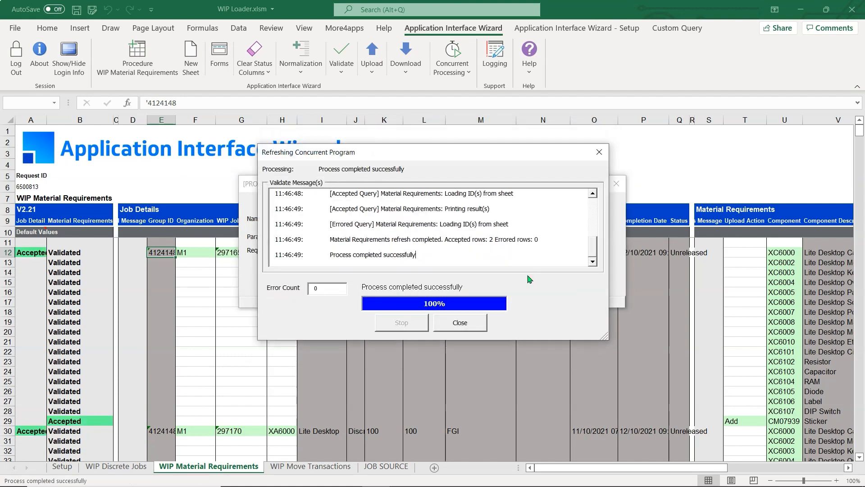
left_click(454, 328)
left_click(393, 275)
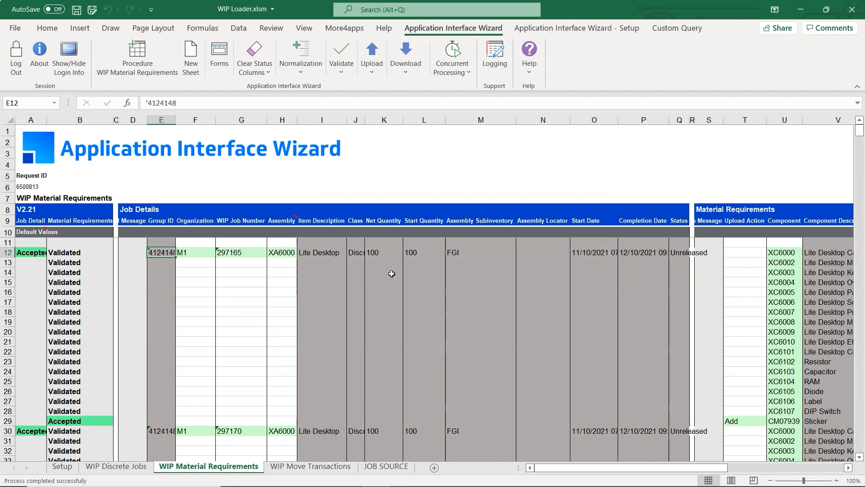
- Switch to the WIP Move Transactions template and download the jobs listed in rows 12 to 26, clearing the download criteria
left_click(137, 58)
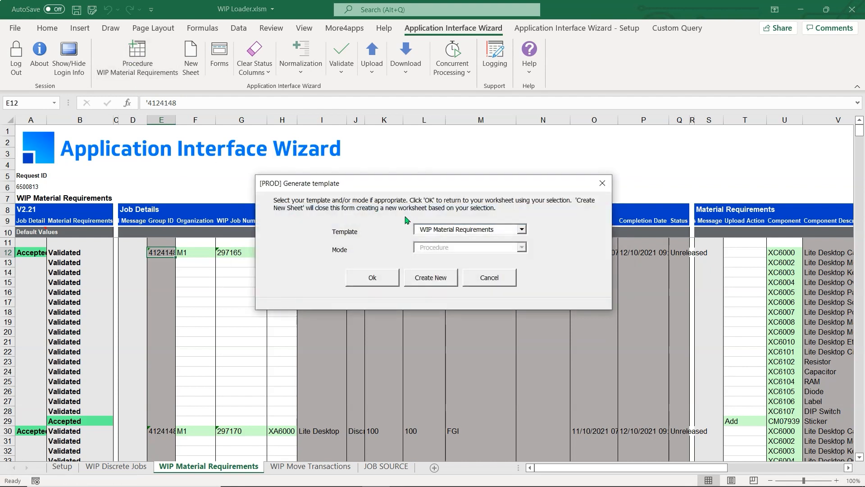
left_click(520, 231)
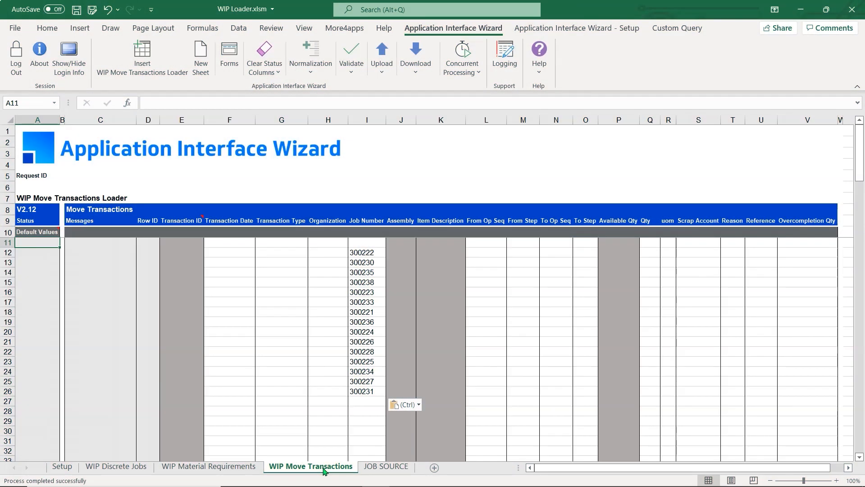
left_click_drag(366, 253, 369, 391)
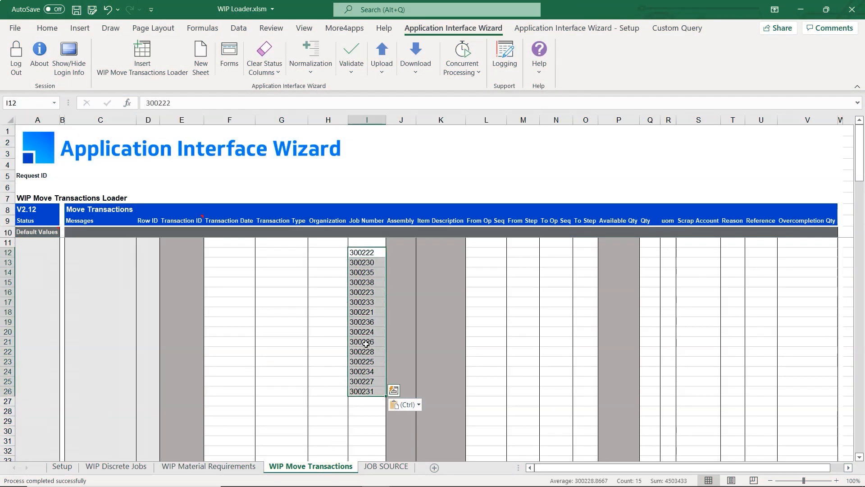
left_click(415, 56)
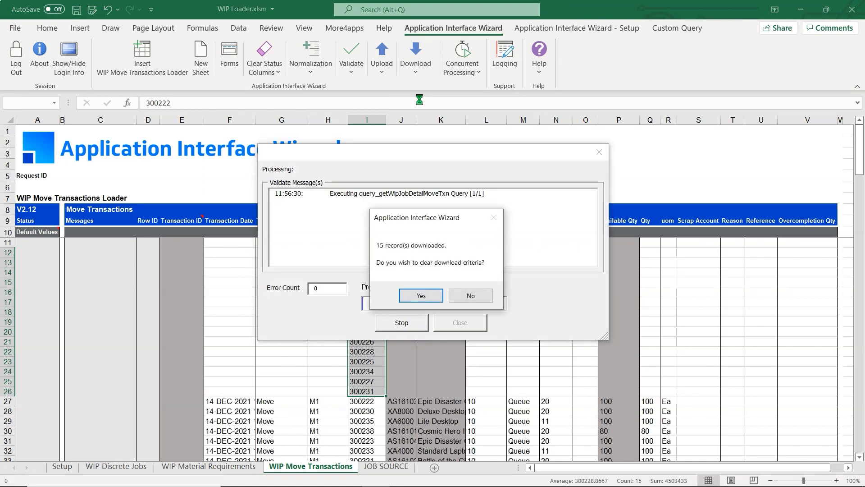
left_click(436, 296)
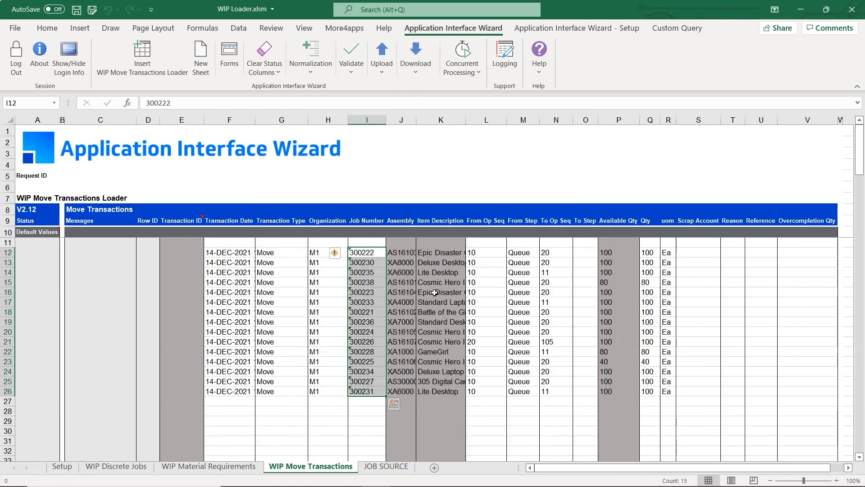
- Copy the Queue values from From Step into To Step for rows 12 to 26
left_click_drag(521, 256, 523, 391)
key("ctrl+c")
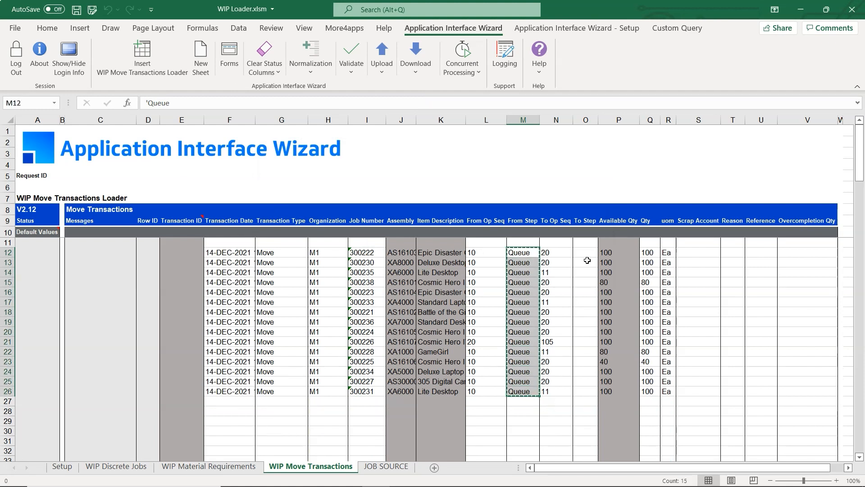
left_click(586, 253)
key("ctrl+v")
- Set the Qty to 50 in rows 12 to 26, except 40 in rows 15 and 22 and 20 in row 23
left_click(650, 253)
type("50")
key("Return")
left_click_drag(650, 263, 656, 344)
type("50")
key("Return")
type("50")
key("Return")
left_click(651, 281)
type("40")
left_click(650, 292)
type("50")
left_click(650, 352)
type("40")
left_click(650, 360)
type("2050")
left_click_drag(660, 376, 647, 390)
- Upload the move transactions in rows 12 to 26
left_click(413, 252)
left_click(381, 63)
left_click(396, 104)
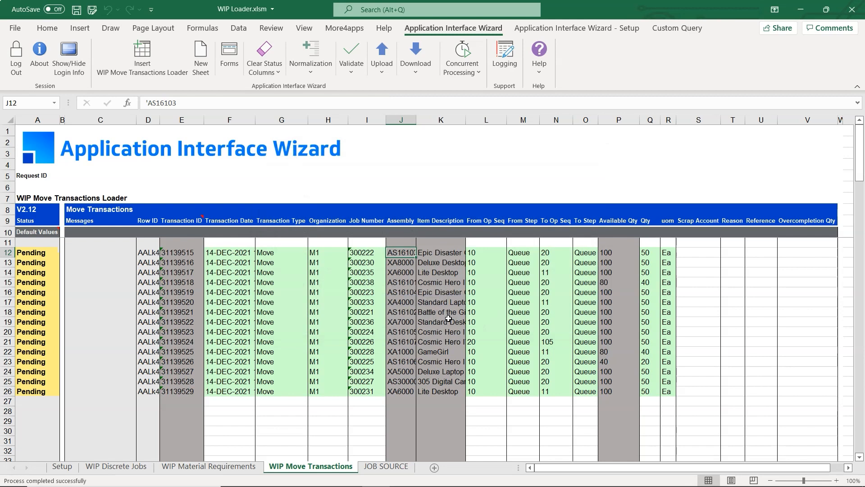
- Submit the concurrent program for the uploaded move transactions
left_click(470, 71)
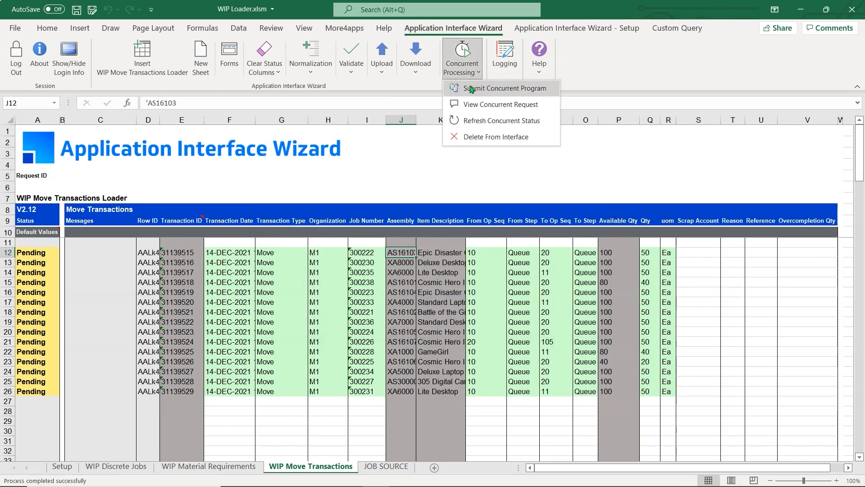